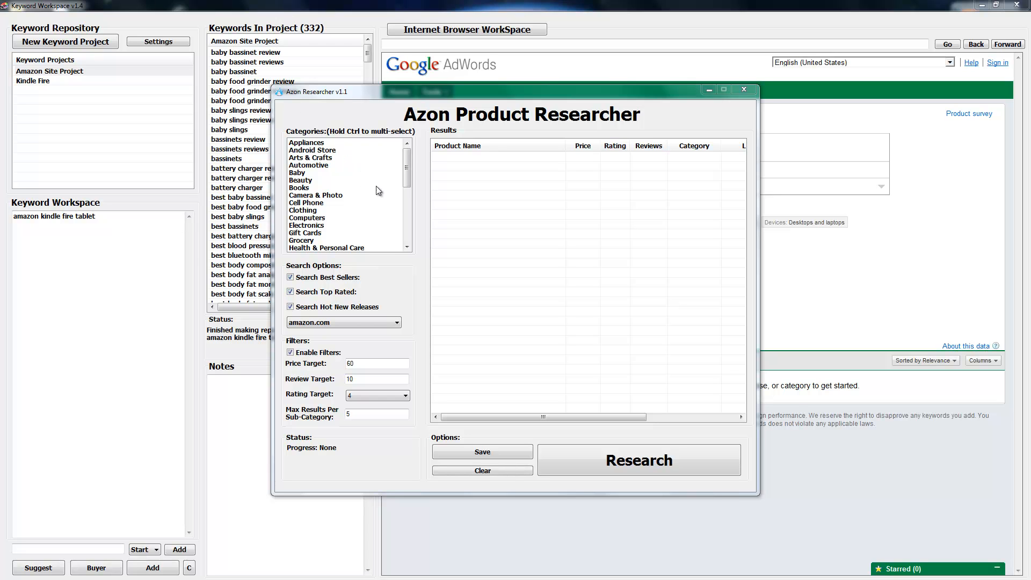
Step: Start product research on amazon.com for the Electronics category, keeping the existing search options and filters
mouse_move(409, 166)
left_mouse_down()
mouse_move(408, 181)
mouse_move(408, 164)
left_mouse_up()
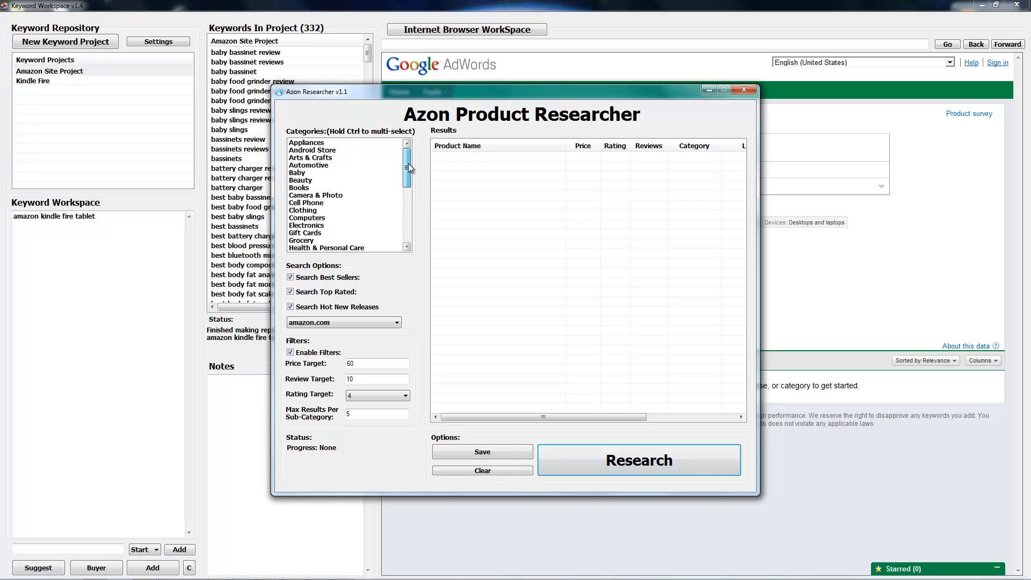
left_click(320, 225)
left_click(621, 468)
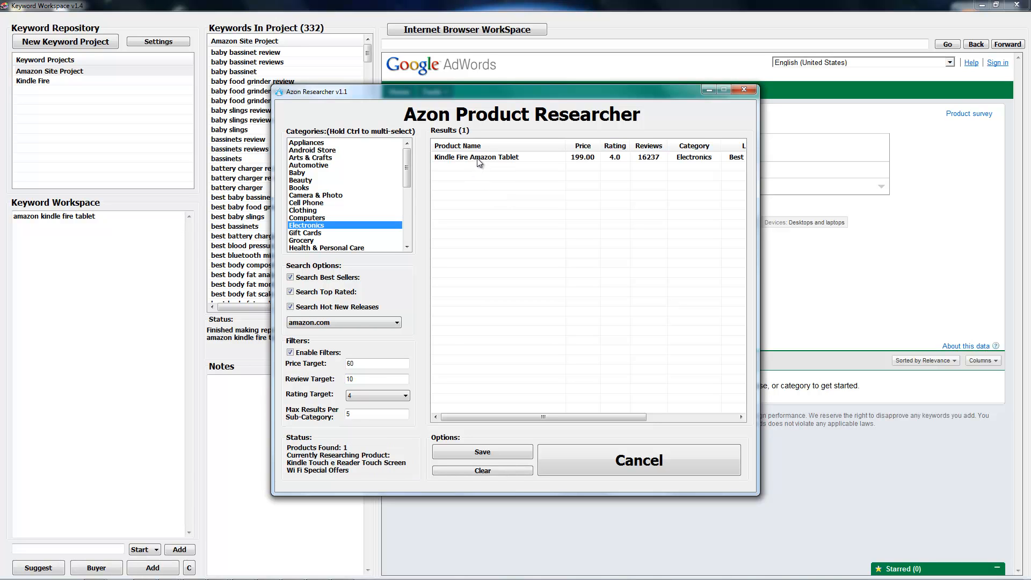
Step: Open the keyword text file of the Kindle Fire Amazon Tablet result, review its keyword list, and close the file
left_click(479, 162)
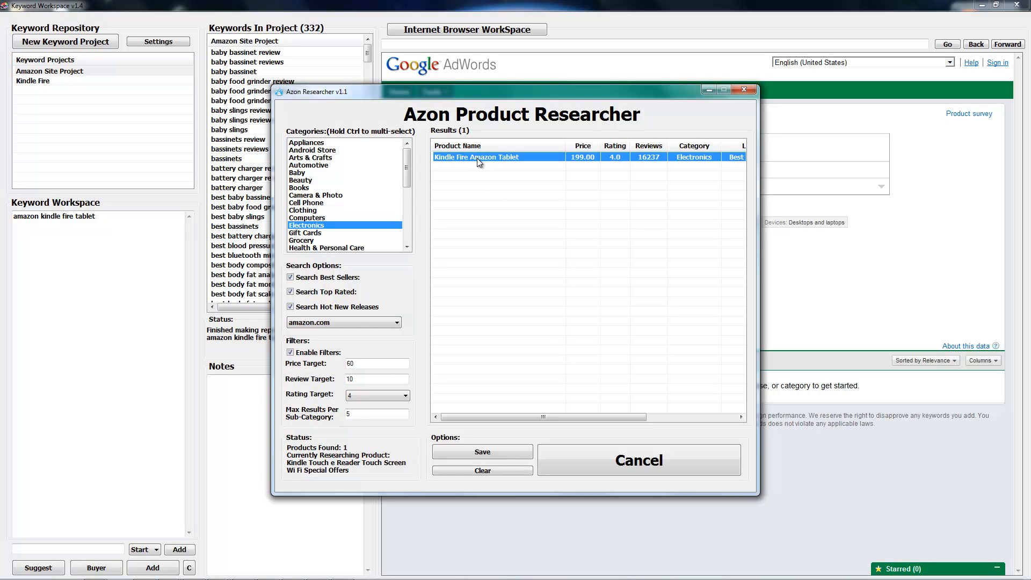
double_click(477, 157)
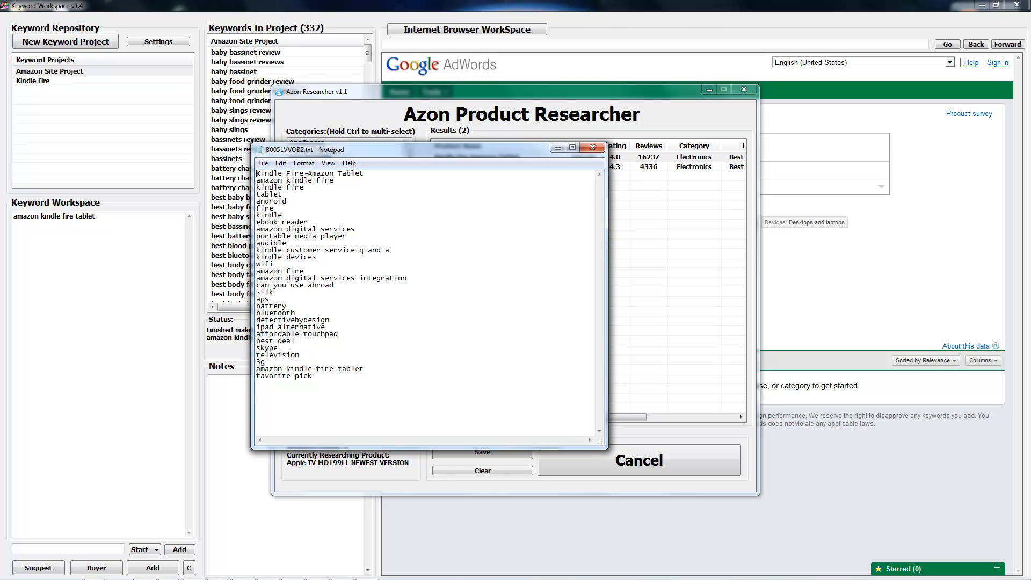
mouse_move(257, 174)
left_mouse_down()
mouse_move(355, 303)
mouse_move(376, 378)
mouse_move(325, 378)
mouse_move(301, 356)
mouse_move(269, 183)
mouse_move(246, 160)
mouse_move(260, 280)
mouse_move(251, 178)
left_mouse_up()
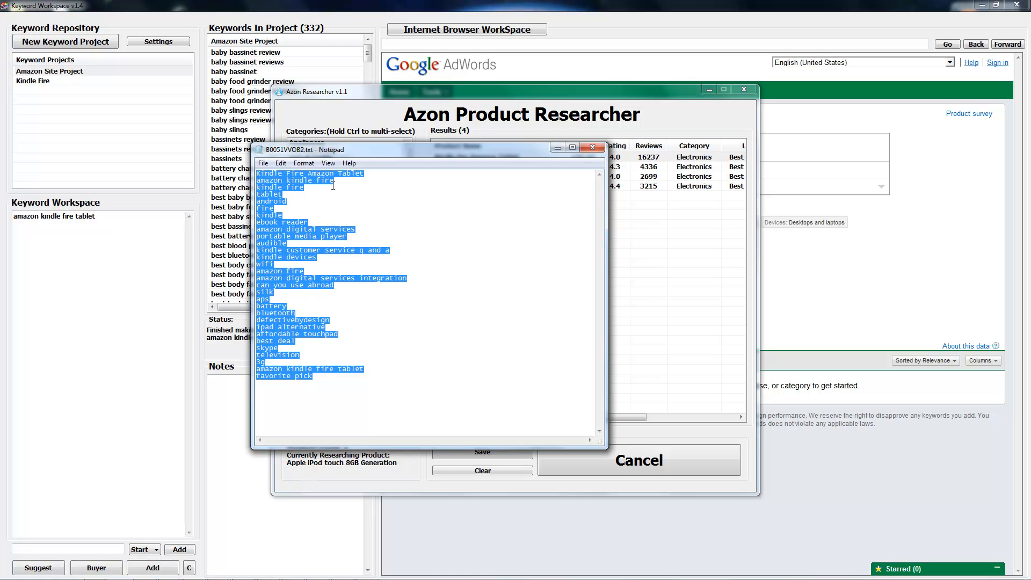
left_click_drag(341, 291, 349, 377)
left_click(258, 174)
left_click(592, 147)
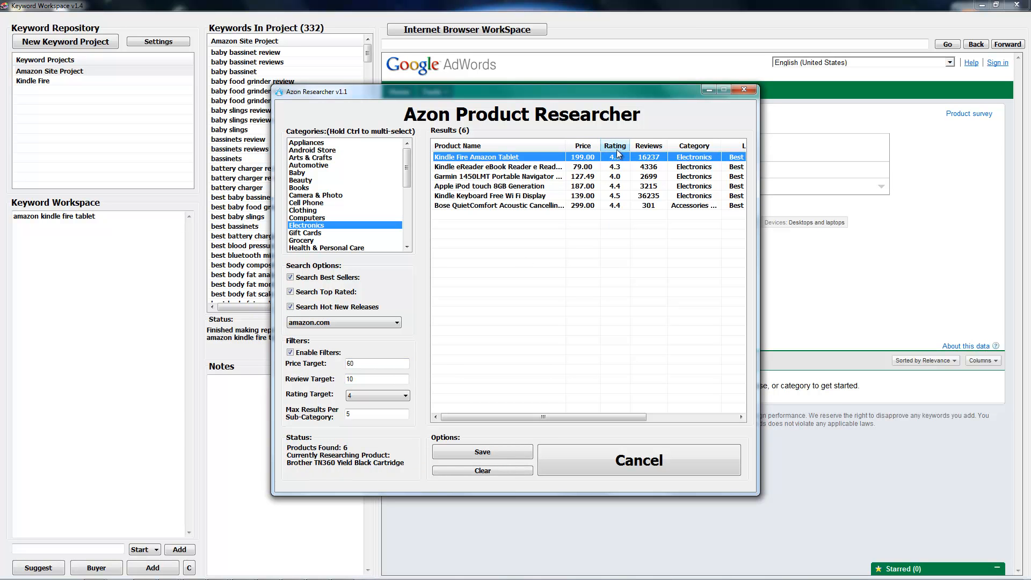
double_click(472, 157)
left_click_drag(325, 382, 261, 188)
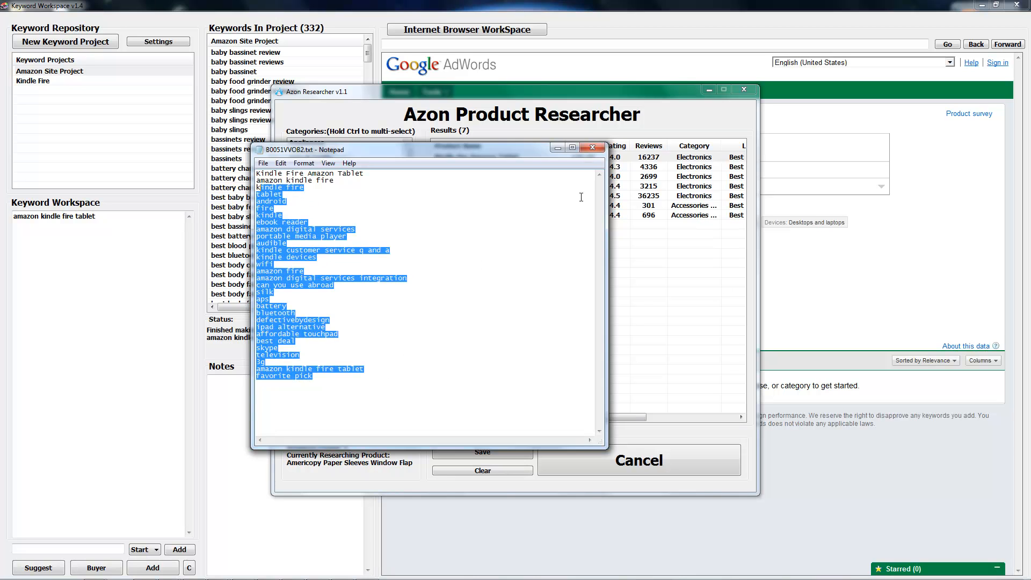
left_click(592, 148)
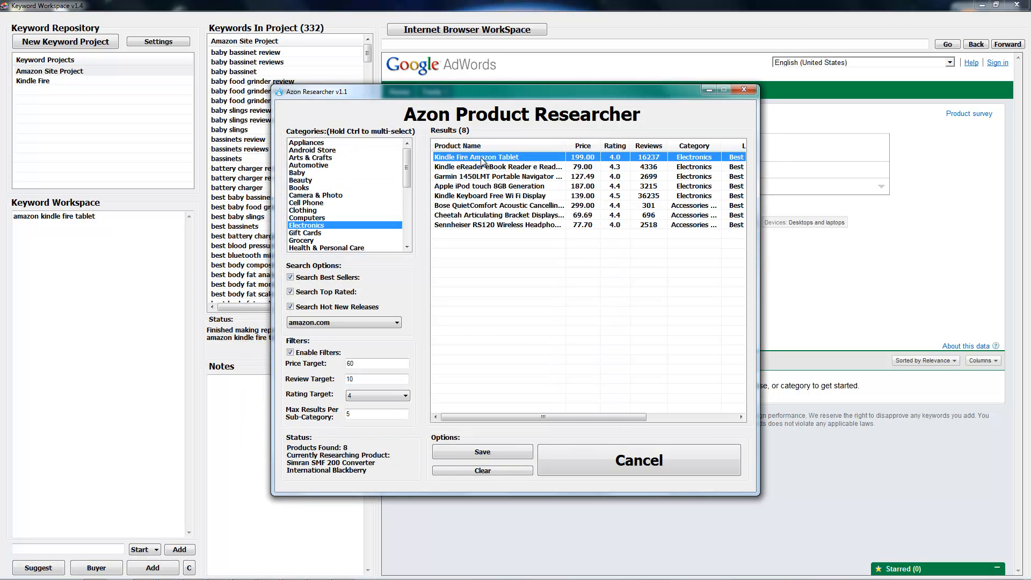
Step: Open the Kindle Fire's Amazon product page, examine the tags customers associate with the product, and minimize the browser
double_click(482, 158)
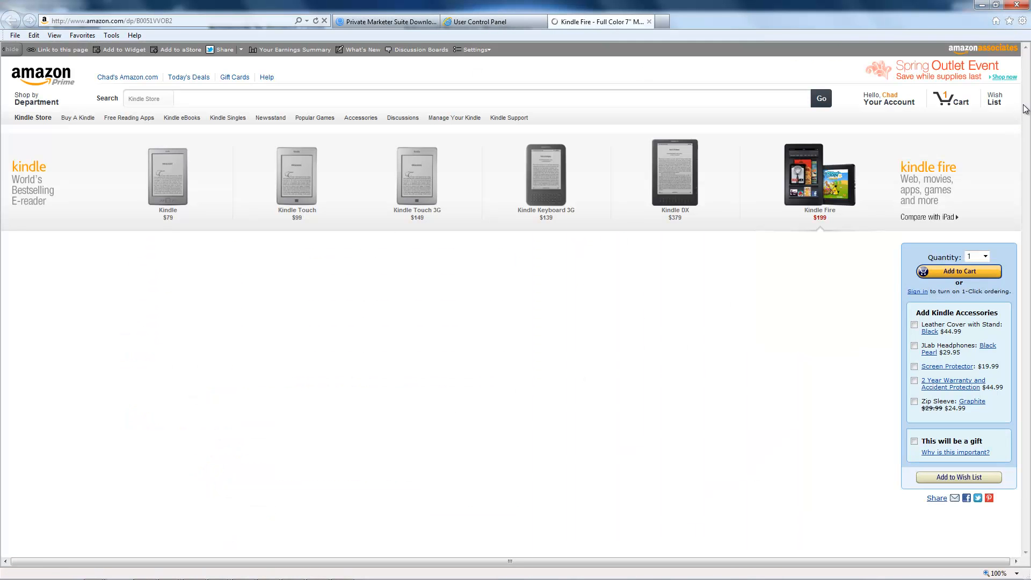
left_click(1026, 141)
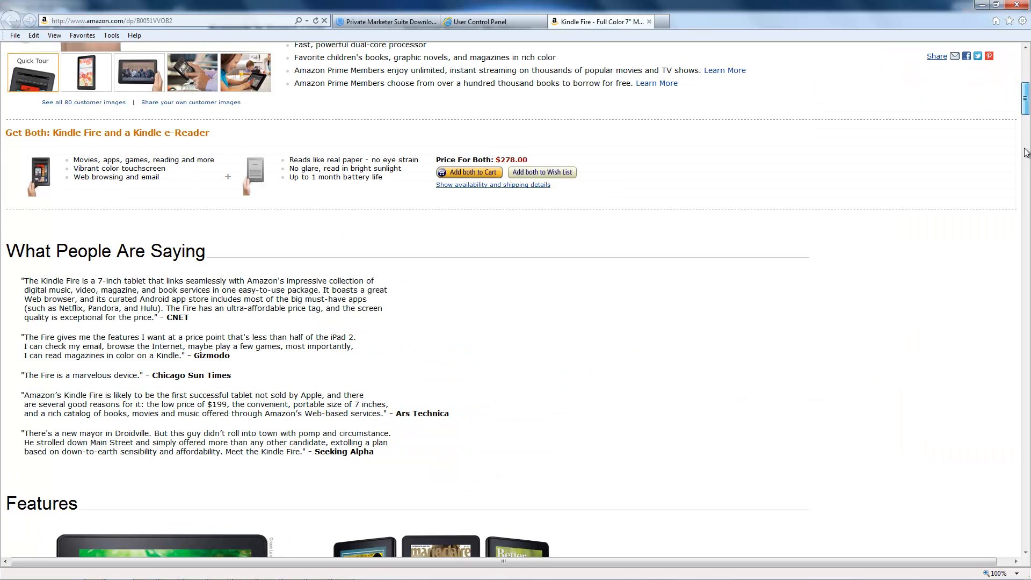
left_click(1026, 147)
left_click(1023, 166)
left_click_drag(1024, 175, 983, 516)
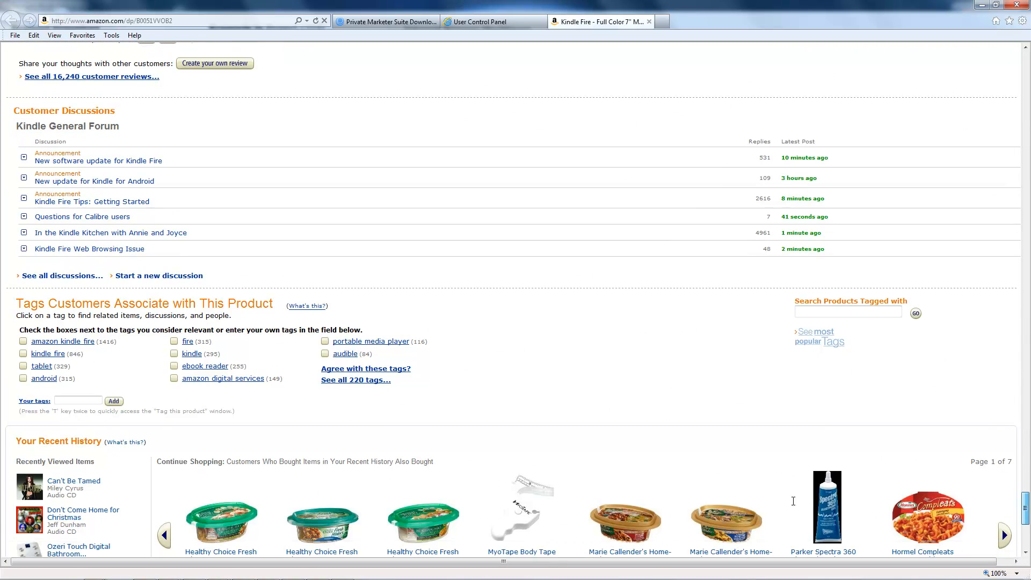
left_click_drag(142, 311, 419, 369)
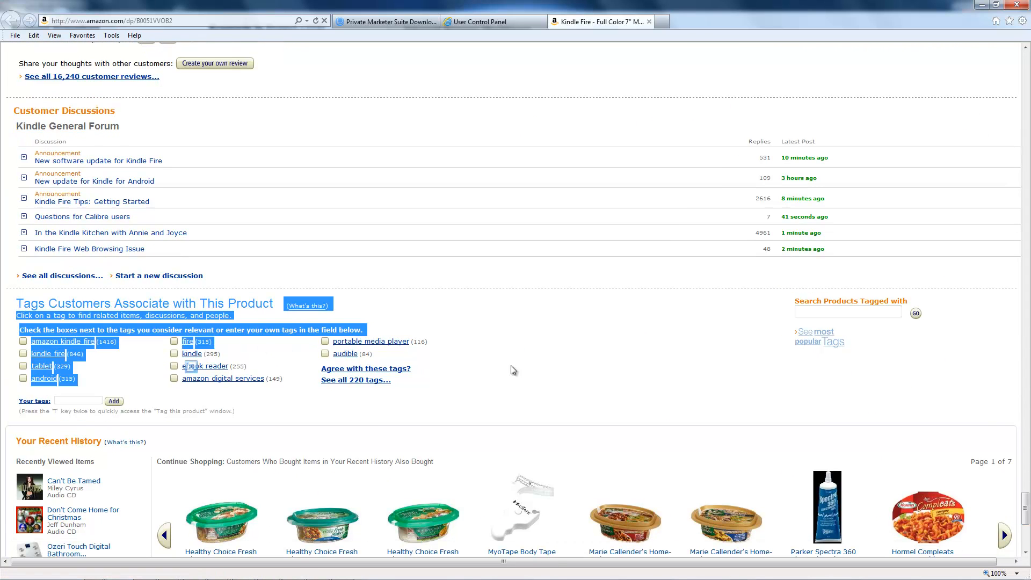
left_click(185, 361)
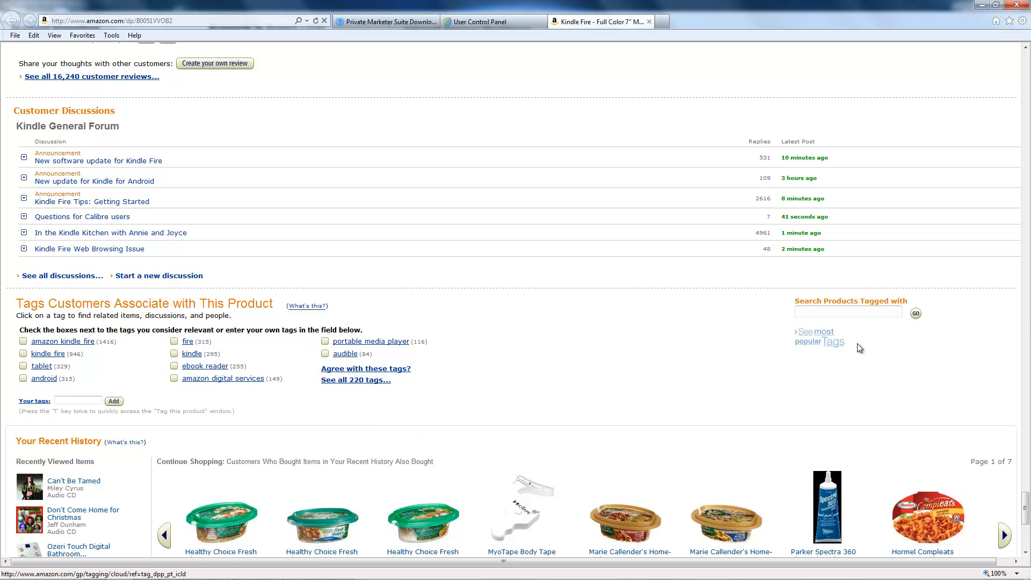
left_click(983, 7)
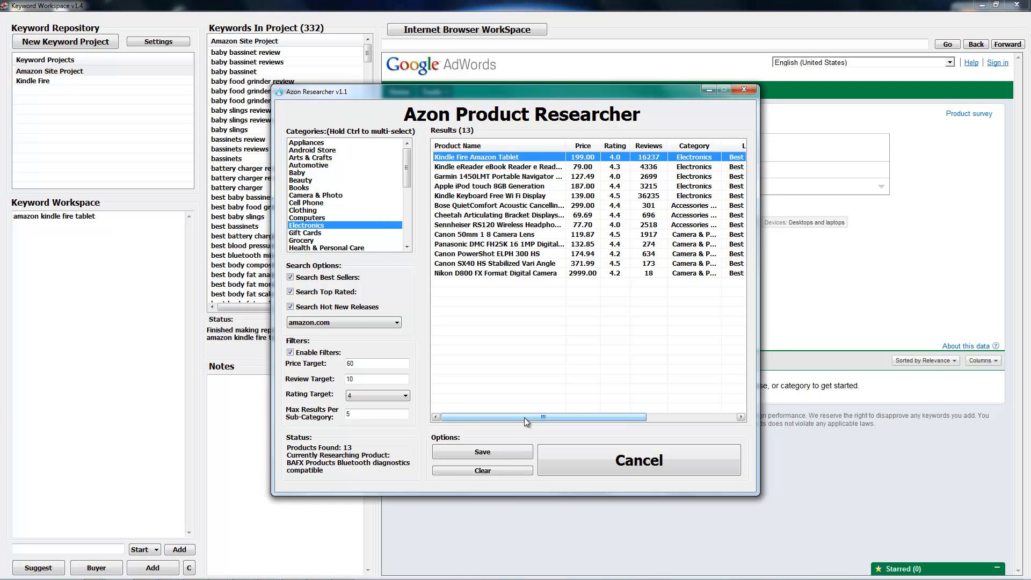
Step: Examine the List, ASIN and Sub Category columns of the results and select the Bose QuietComfort headphones row
left_click_drag(524, 417, 640, 431)
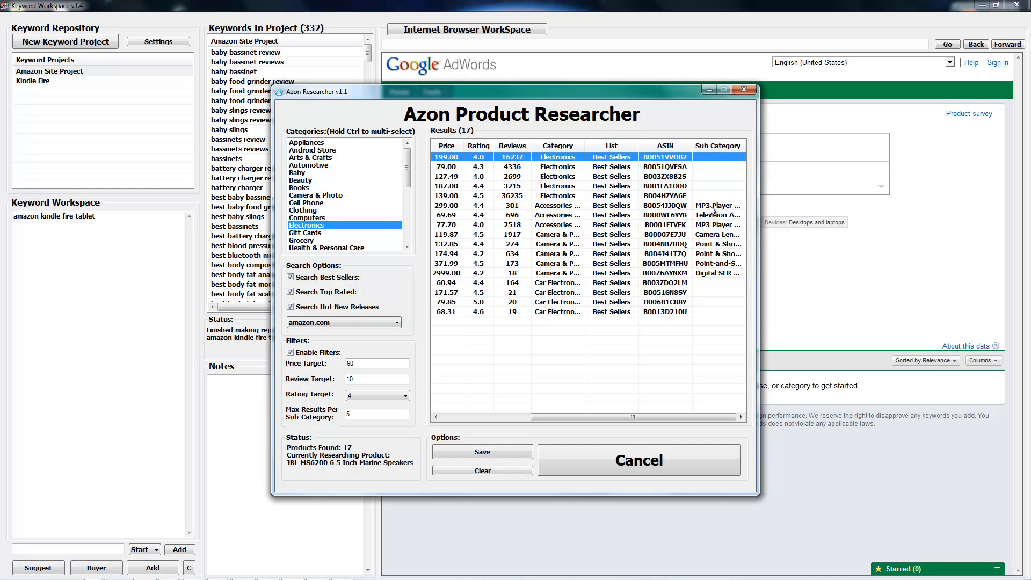
left_click_drag(568, 416, 602, 413)
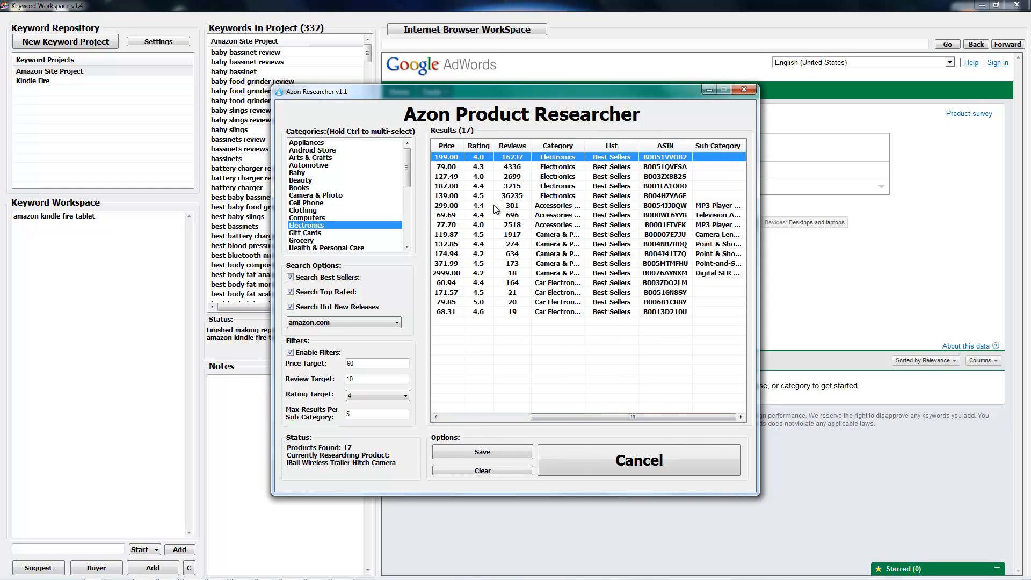
left_click(472, 206)
left_click(486, 418)
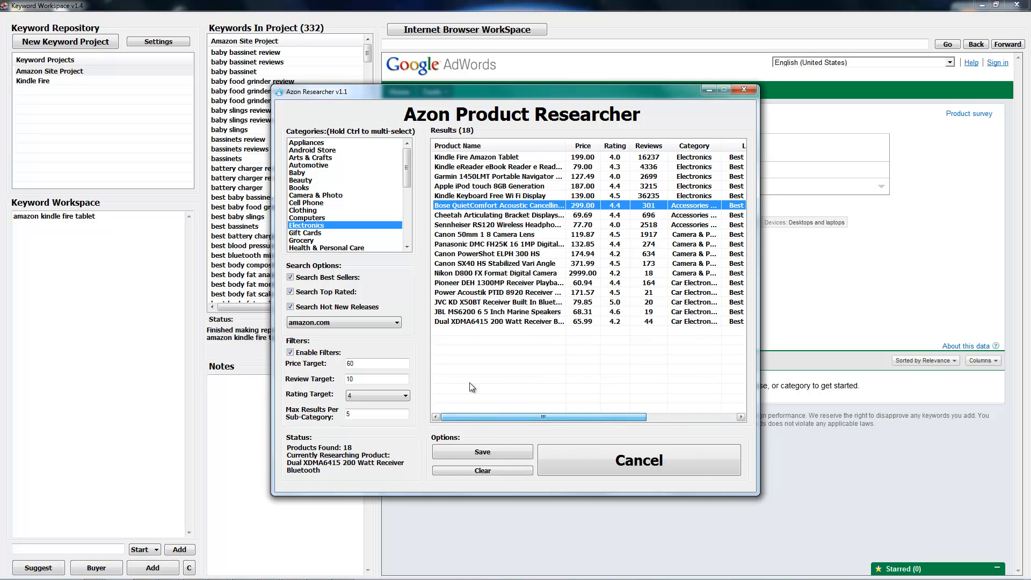
Step: Open the Bose QuietComfort headphones' Amazon page in a maximized browser and examine its best sellers rank categories
double_click(478, 209)
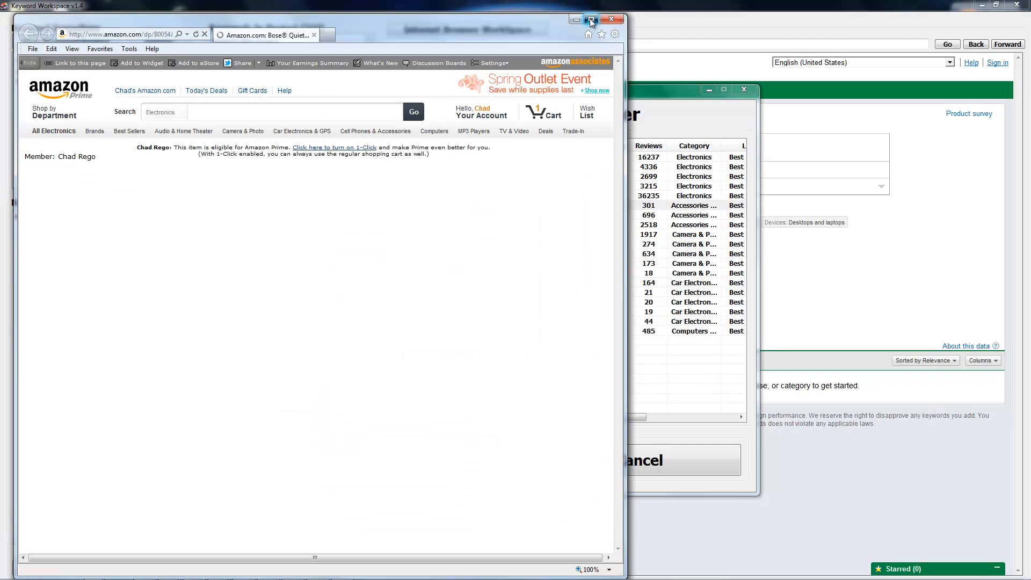
left_click(591, 20)
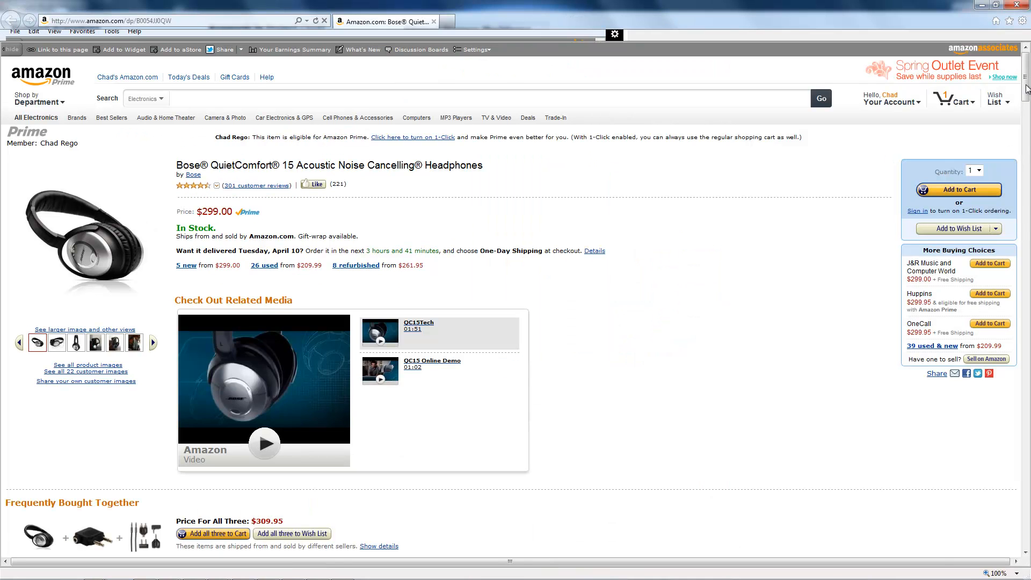
left_click_drag(1025, 89, 1022, 167)
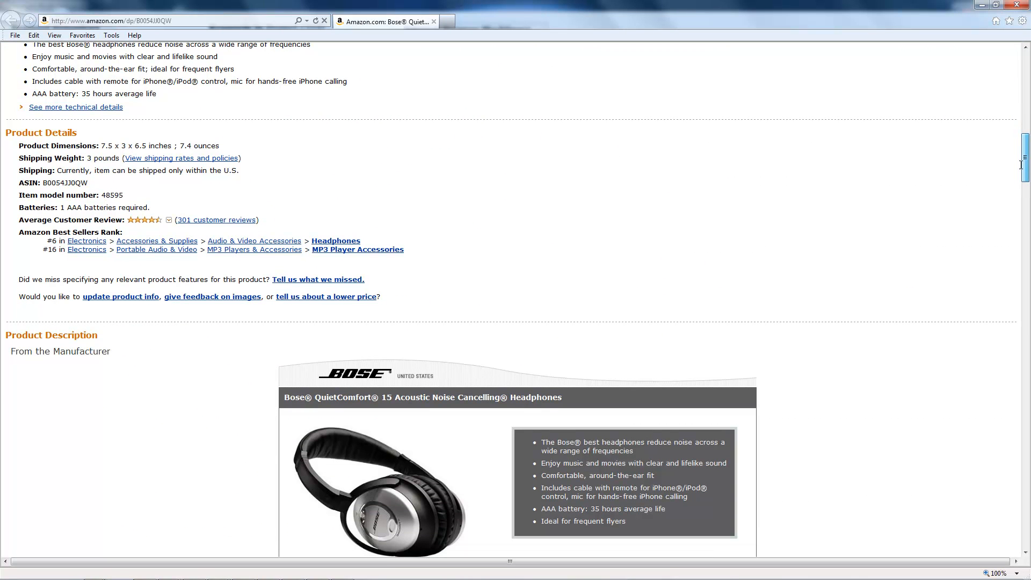
left_click_drag(414, 250, 308, 264)
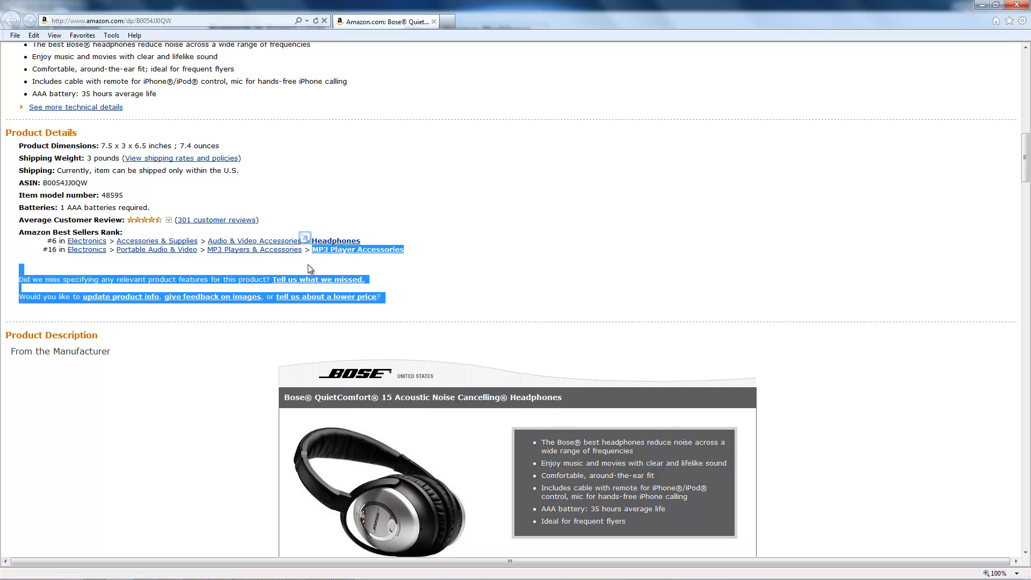
left_click(308, 264)
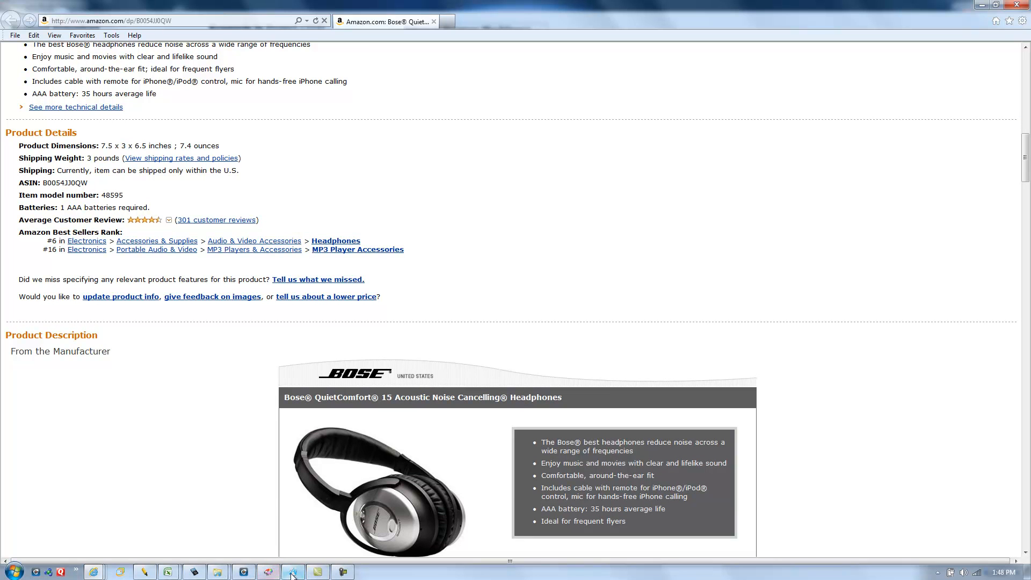
Step: Switch back to Azon Researcher and widen the Sub Category column so the full subcategory names can be read
left_click(274, 574)
left_click_drag(536, 418, 669, 417)
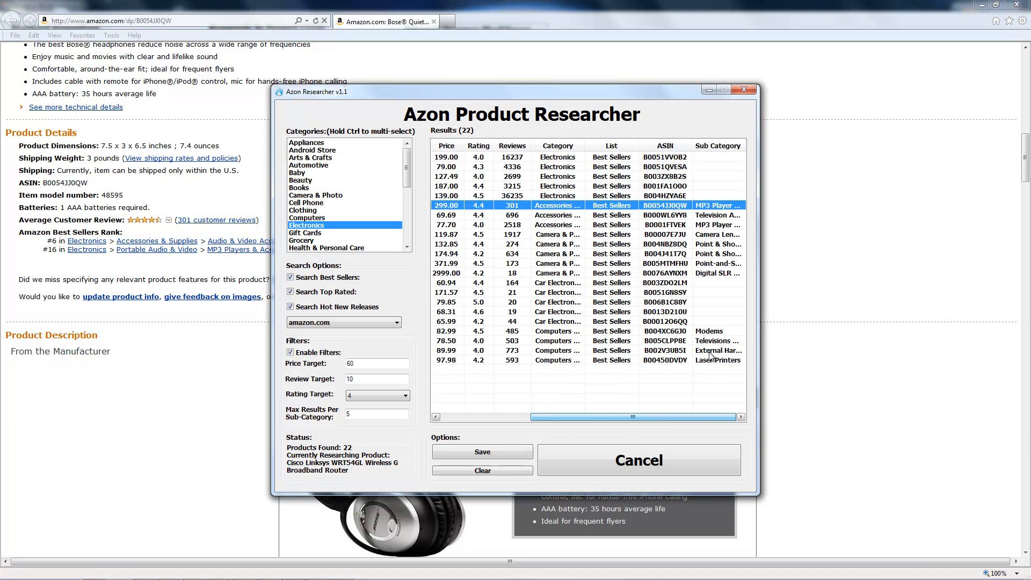
left_click_drag(744, 142, 781, 142)
left_click_drag(660, 420, 720, 415)
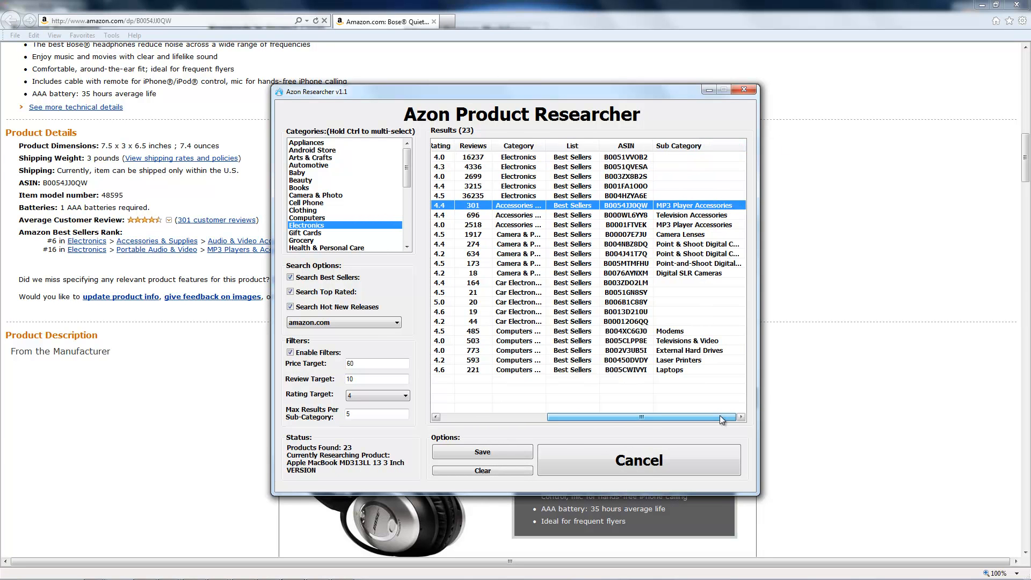
Step: Open the keyword text file of the Bose QuietComfort headphones result, review its keywords, and close the file
left_click_drag(562, 418, 443, 415)
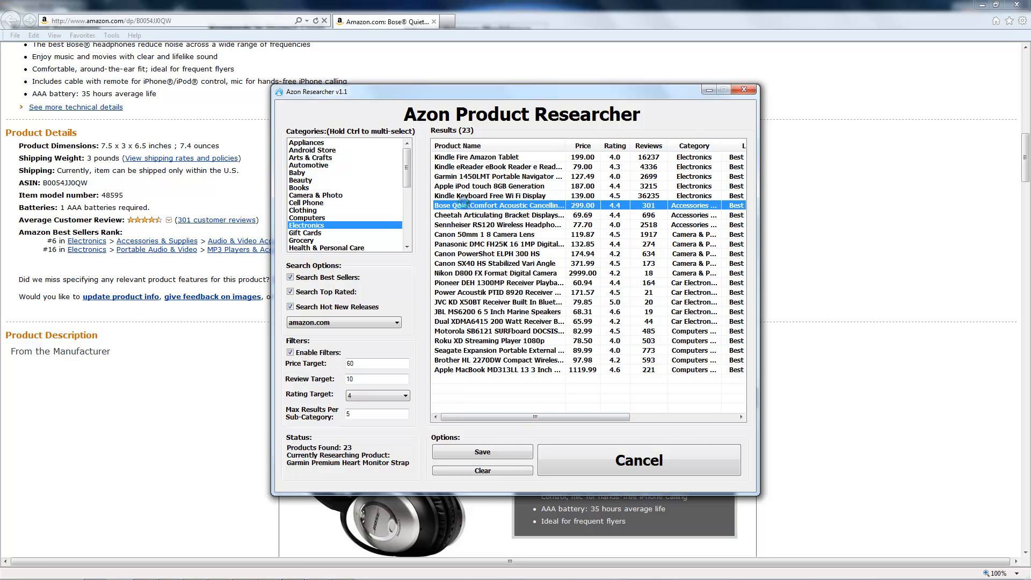
double_click(465, 204)
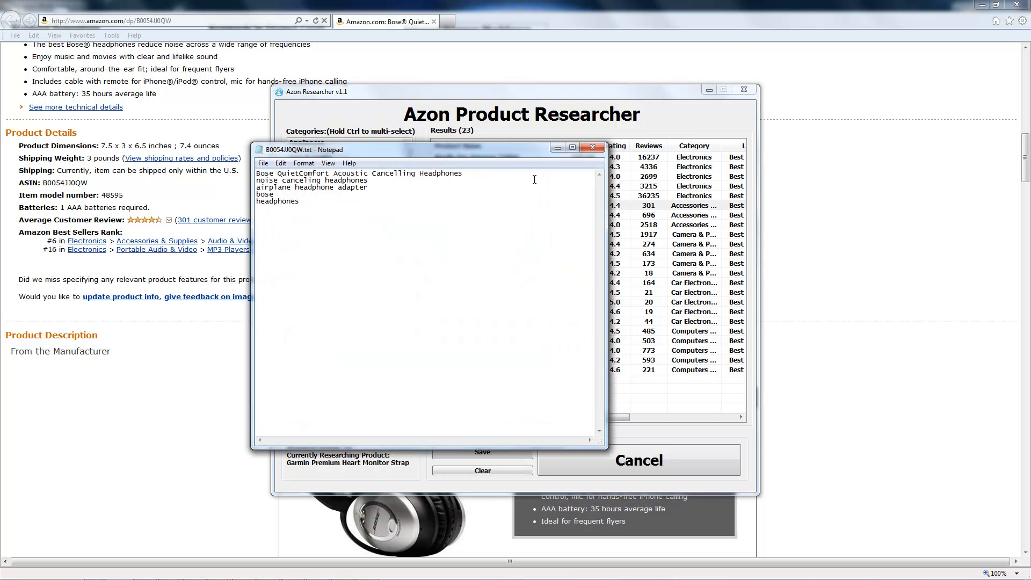
left_click(593, 148)
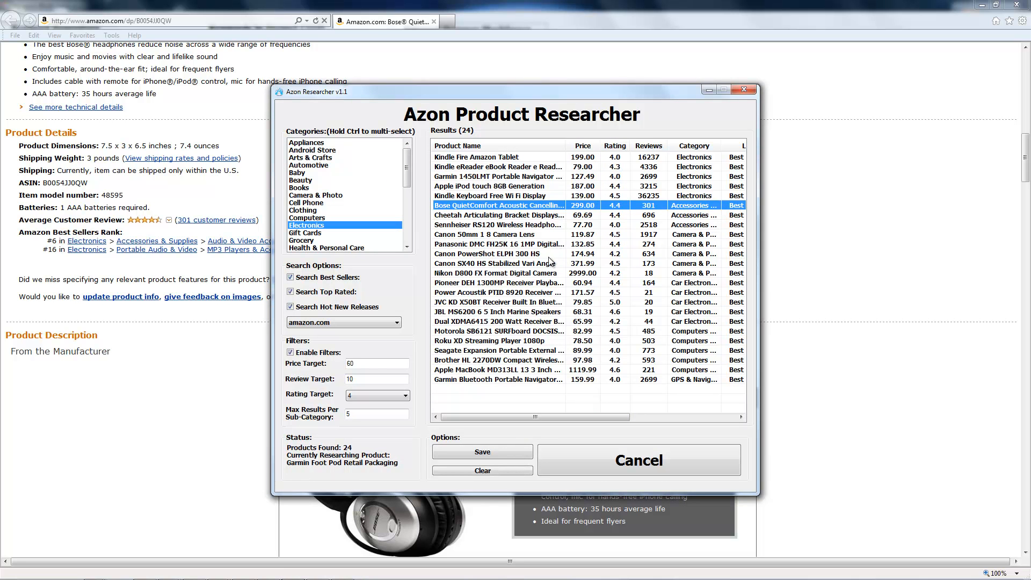
Step: Open the keyword text file of the Power Acoustik PTID 8920 Receiver result, review its keywords, and close the file
double_click(504, 293)
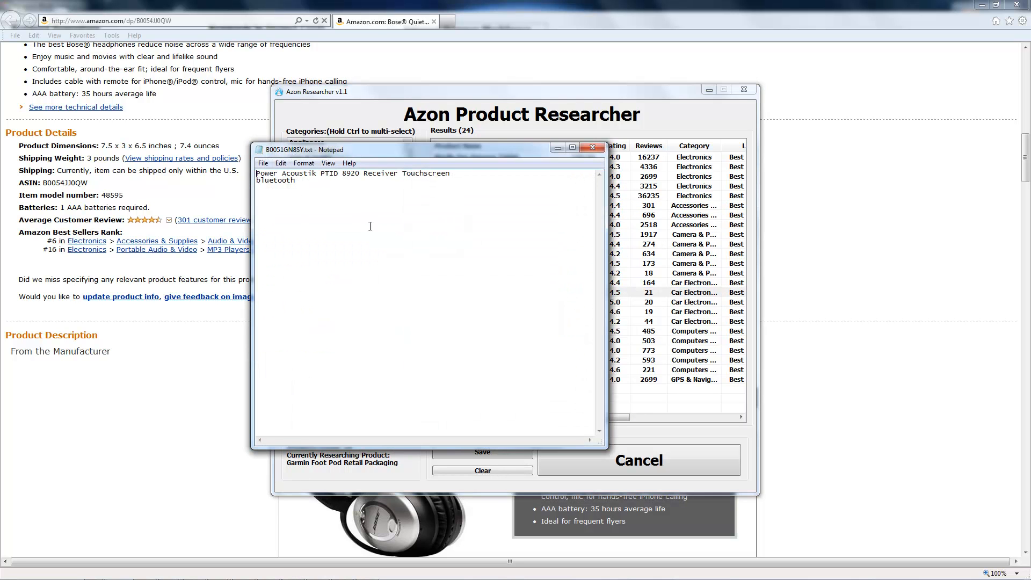
left_click_drag(341, 188, 256, 173)
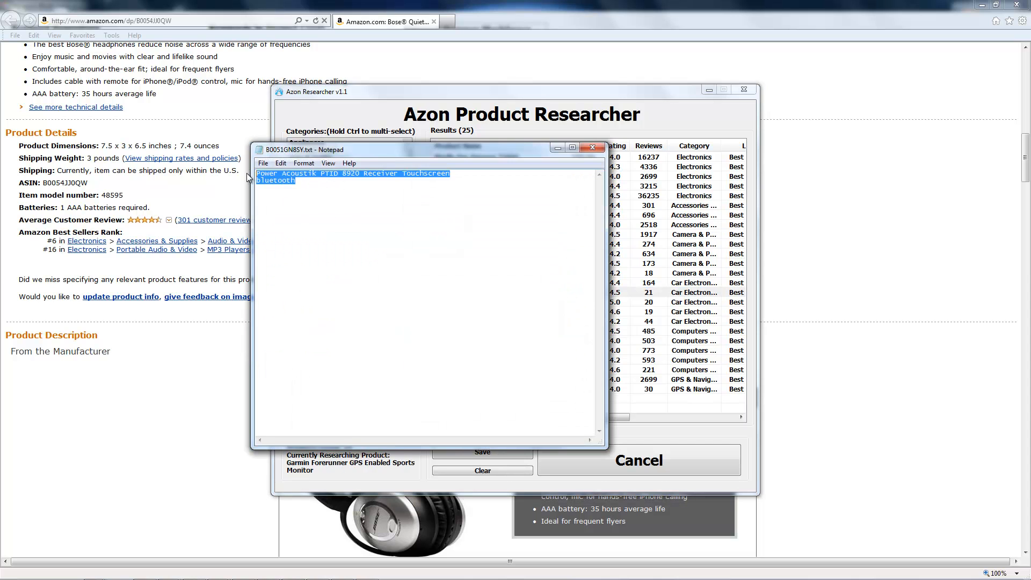
left_click(594, 148)
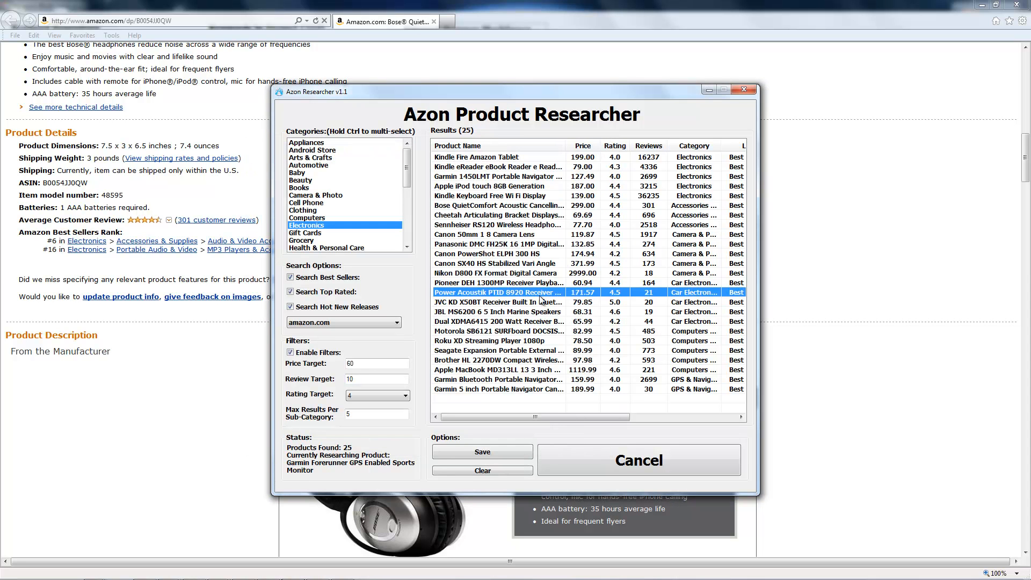
Step: Open the keyword text file of the Dual XDMA6415 200 Watt Receiver result, review its tag keywords, and close the file
double_click(489, 321)
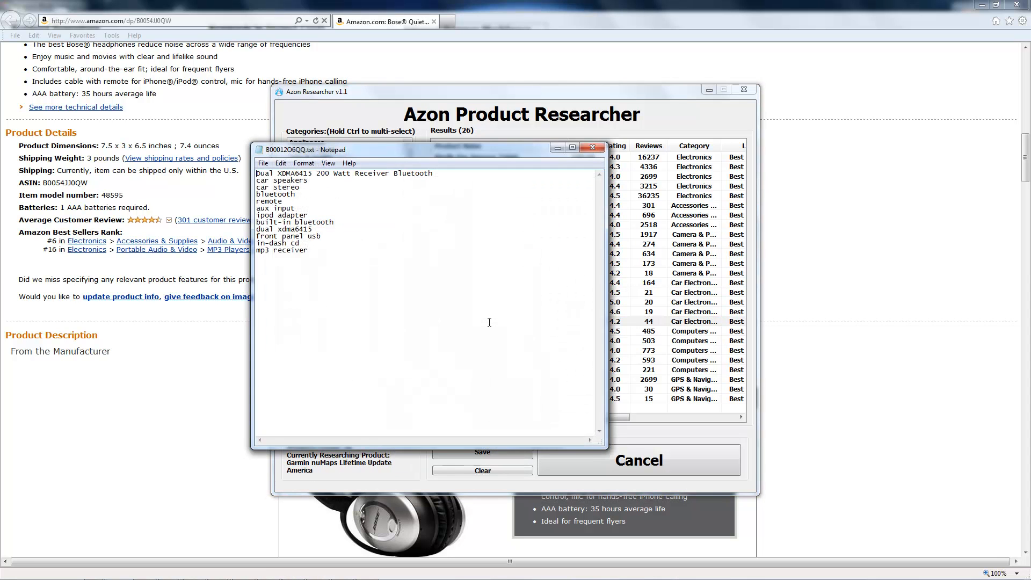
left_click_drag(313, 251, 255, 180)
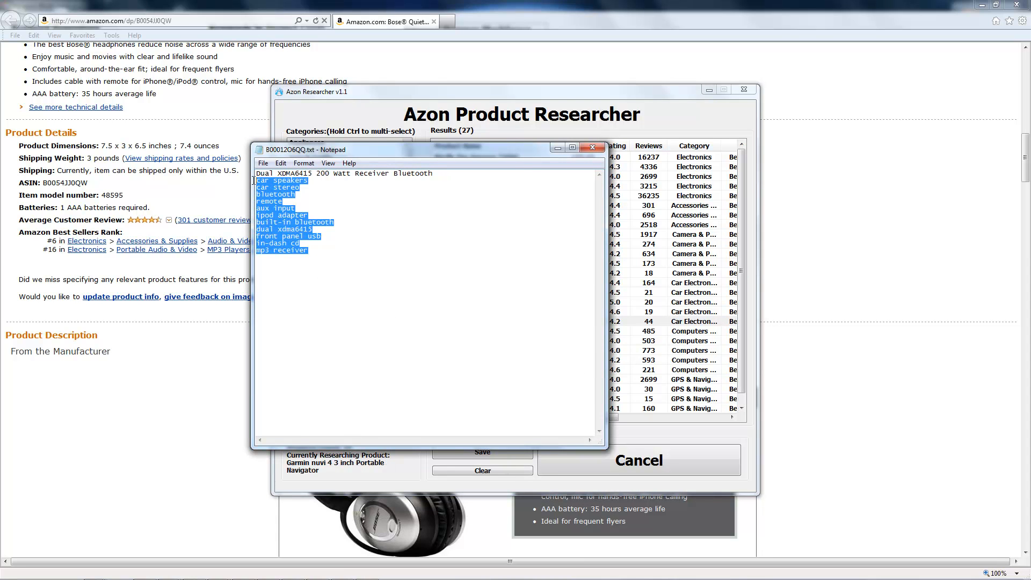
left_click(589, 147)
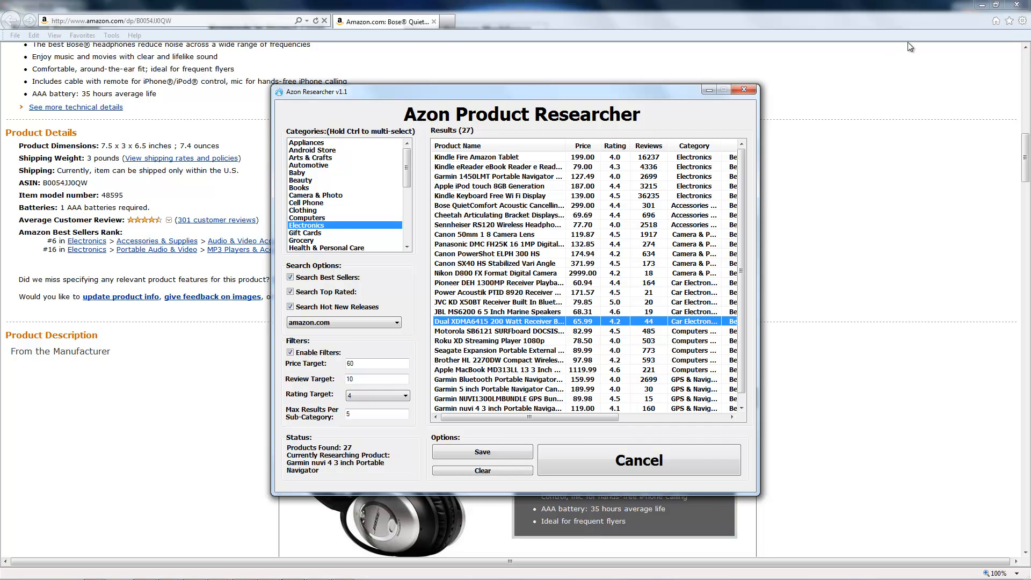
Step: Minimize the Amazon browser window and bring the Keyword Workspace window to the front
left_click(983, 5)
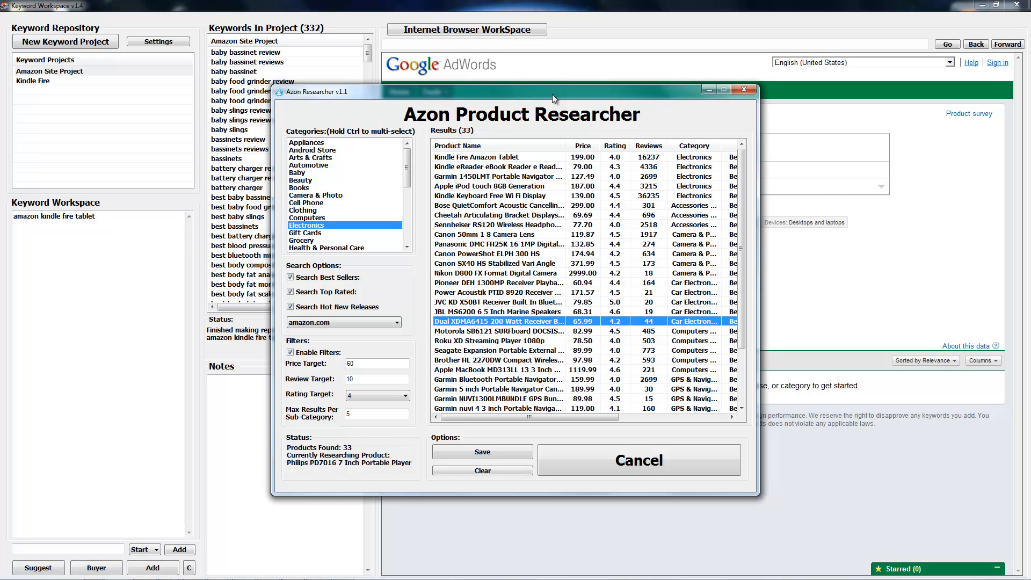
left_click(598, 23)
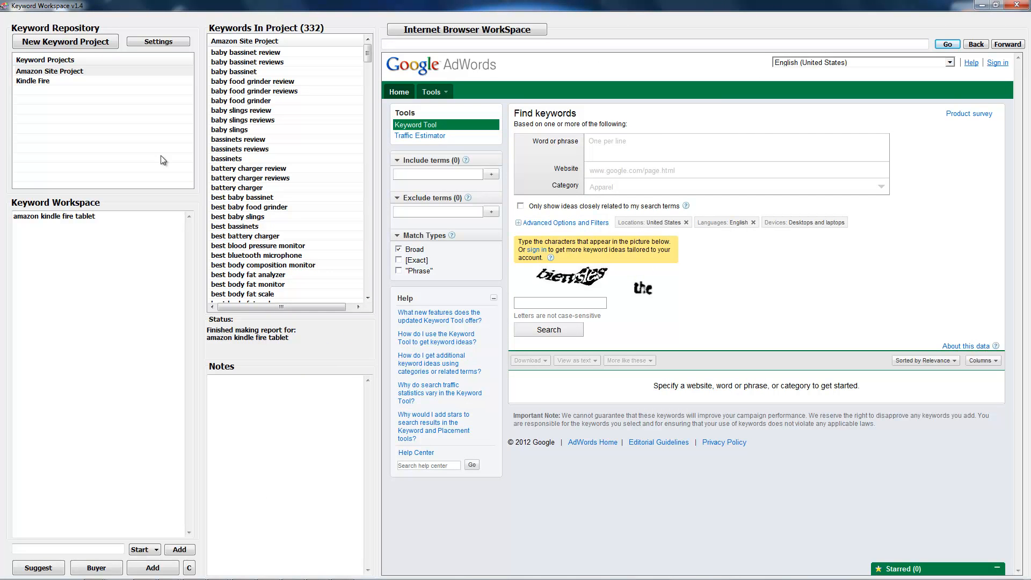
Step: Open the Kindle Fire project, switch to the research results view, and select the amazon kindle fire tablet keyword
left_click(36, 82)
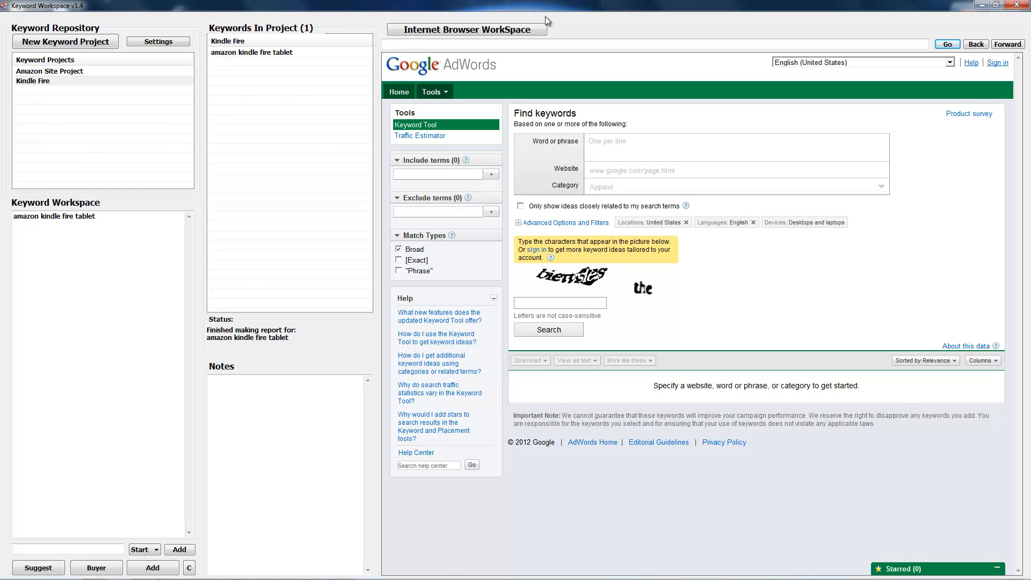
left_click(499, 27)
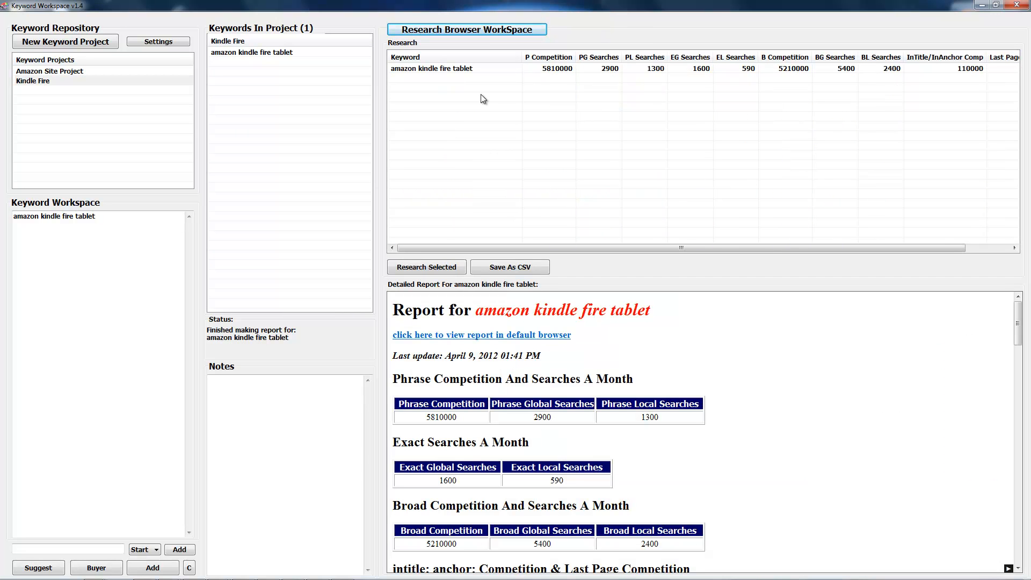
left_click(449, 73)
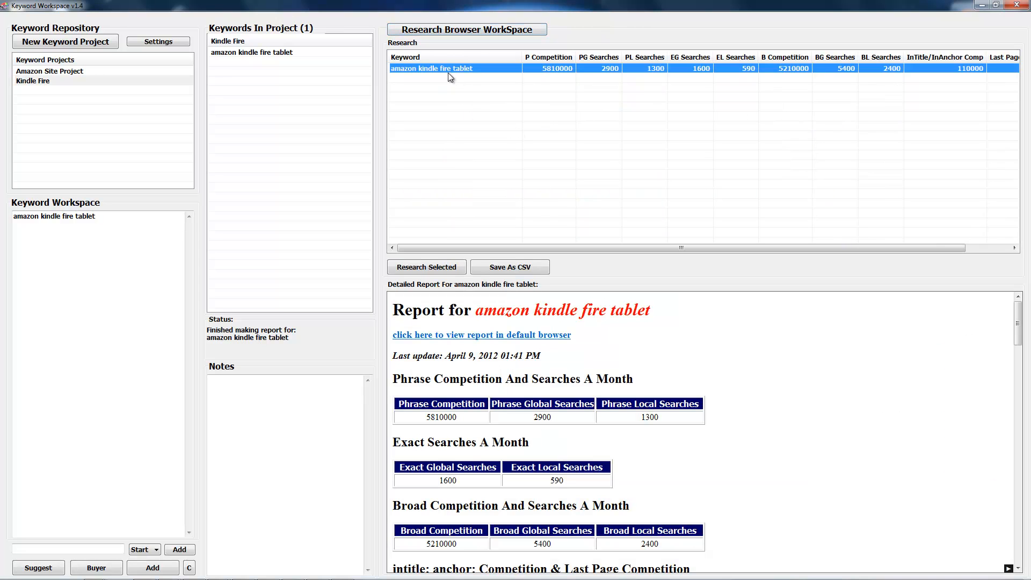
Step: Review the keyword's competition and search columns in the research table, through to Last Page Competition
left_click_drag(559, 247, 497, 250)
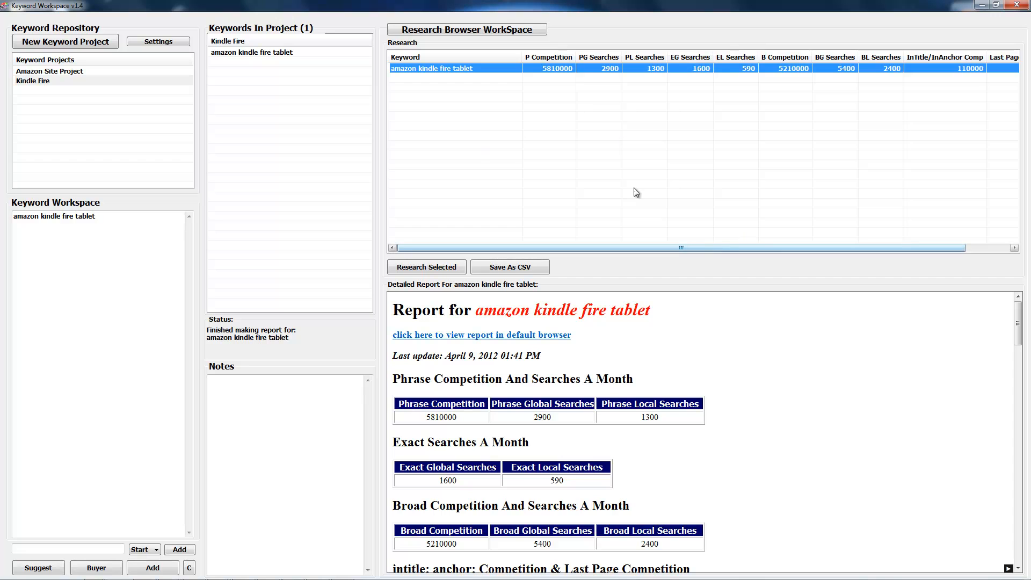
left_click_drag(441, 247, 462, 247)
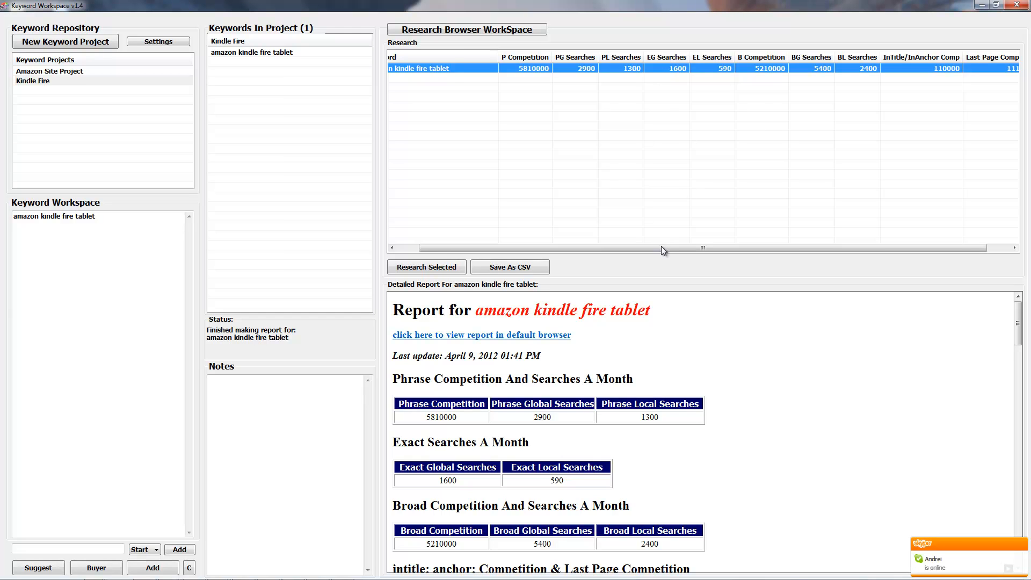
left_click_drag(673, 250, 573, 255)
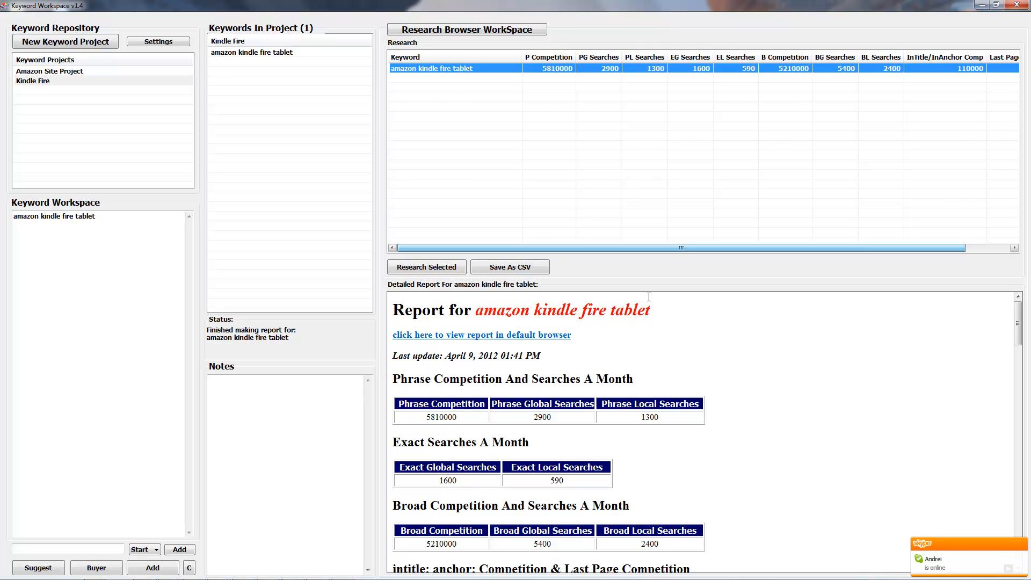
Step: Examine the phrase, exact and broad search sections of the detailed report, comparing Phrase Competition with the keyword's row in the research table
left_click(769, 364)
scroll(770, 368, "down", 3)
scroll(771, 371, "down", 2)
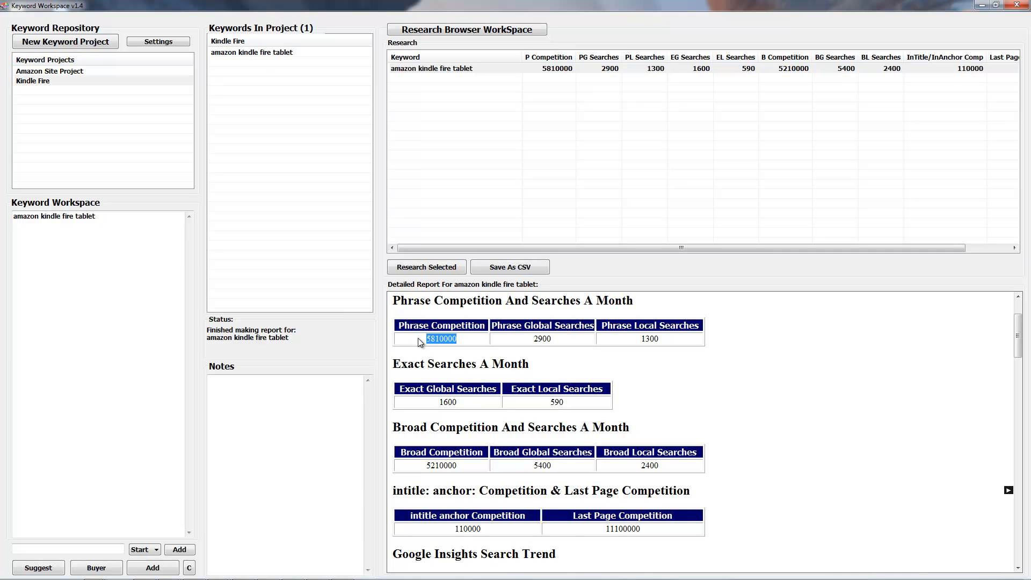
left_click(543, 72)
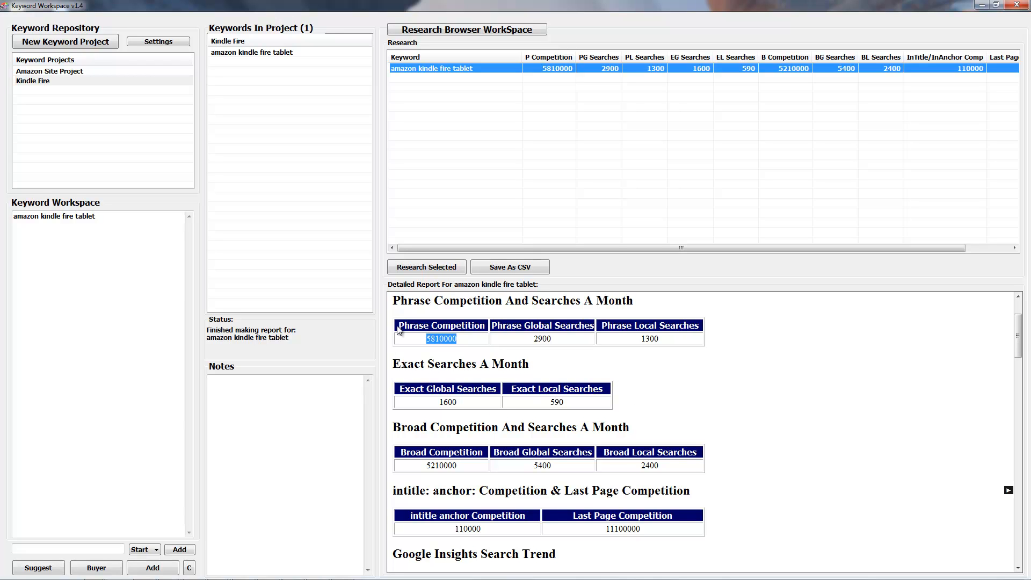
left_click_drag(402, 326, 444, 328)
Step: Examine the report's Google Insights trend and Top Broad Competition Websites On Google table, and return to the start of the report
scroll(852, 416, "down", 5)
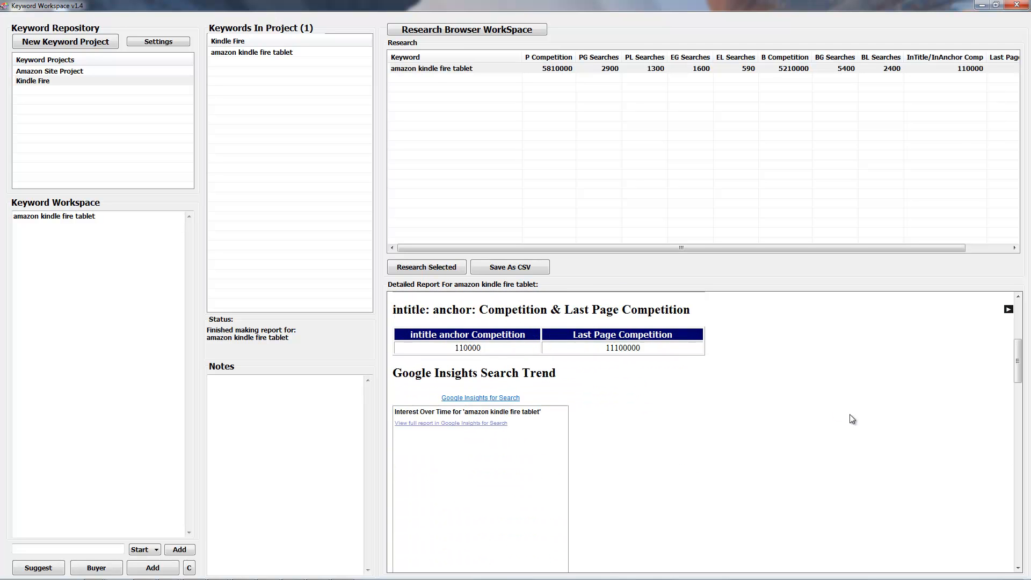
left_click_drag(1019, 369, 1018, 409)
left_click_drag(440, 407, 814, 472)
scroll(814, 472, "down", 1)
scroll(814, 473, "down", 5)
left_click_drag(456, 379, 748, 548)
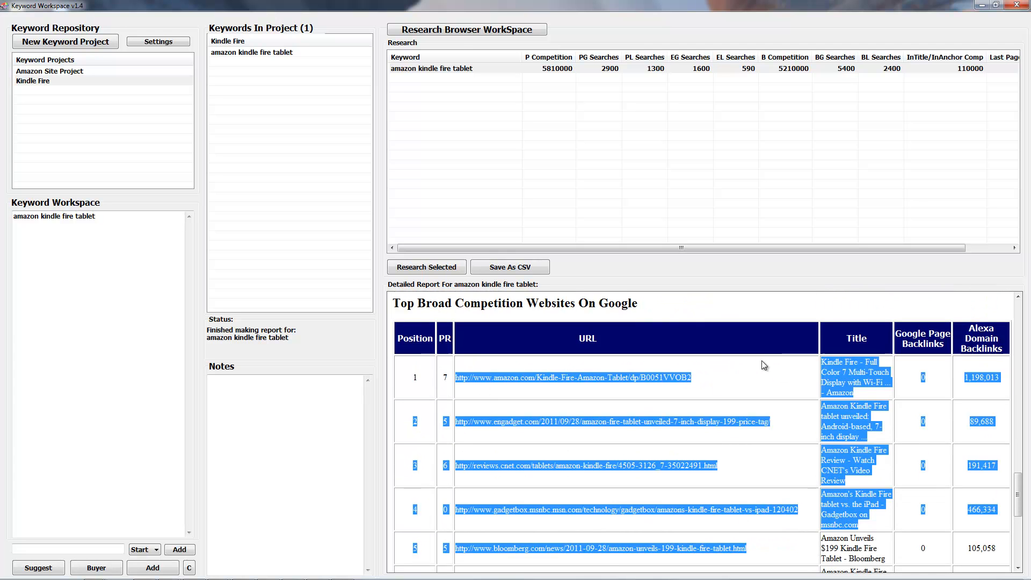
scroll(761, 360, "up", 5)
left_click_drag(1016, 407, 1017, 325)
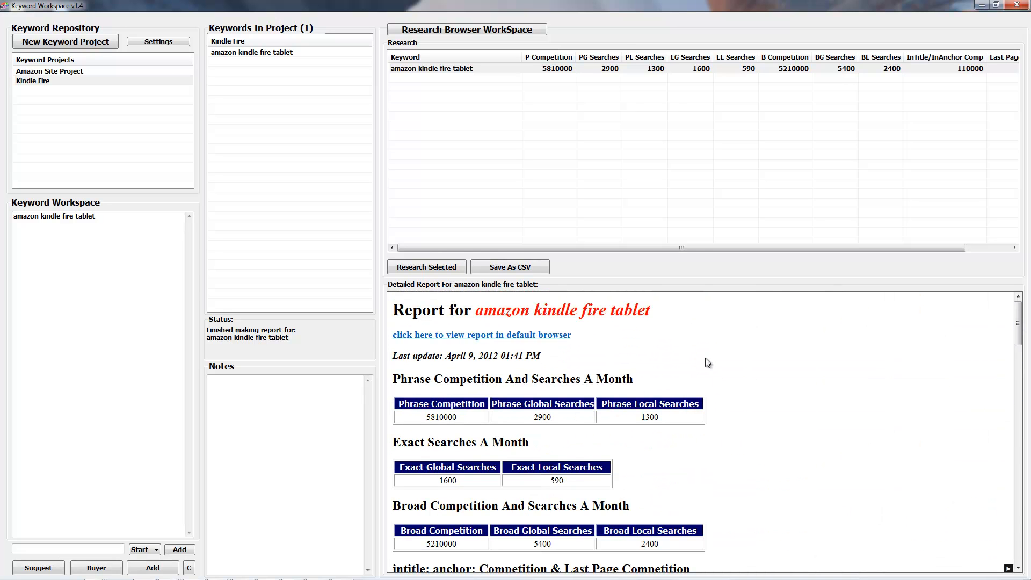